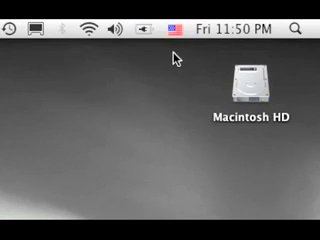
Step: Open and close the input source menu, then briefly check the Bluetooth menu
{"action": "left_click", "coordinate": [175, 29]}
{"action": "left_click", "coordinate": [175, 32]}
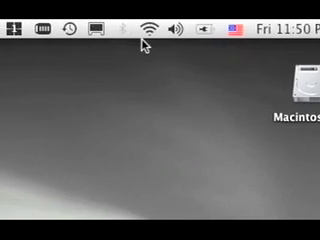
{"action": "left_click", "coordinate": [150, 33]}
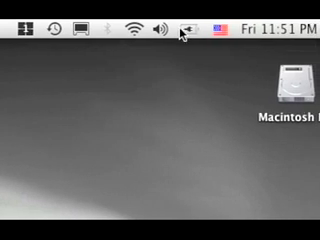
Step: Drag the battery icon leftward among the status icons until it settles beside the volume icon
{"action": "mouse_move", "coordinate": [172, 30]}
{"action": "left_mouse_down"}
{"action": "mouse_move", "coordinate": [142, 34]}
{"action": "mouse_move", "coordinate": [152, 33]}
{"action": "left_mouse_up"}
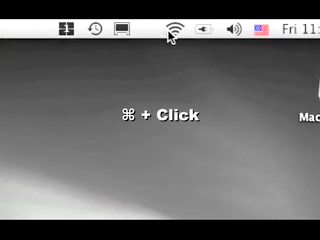
{"action": "left_click_drag", "start_coordinate": [152, 33], "coordinate": [163, 34]}
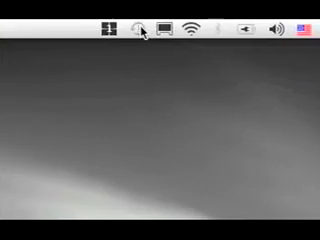
{"action": "mouse_move", "coordinate": [127, 30]}
{"action": "left_mouse_down"}
{"action": "mouse_move", "coordinate": [203, 35]}
{"action": "mouse_move", "coordinate": [177, 34]}
{"action": "left_mouse_up"}
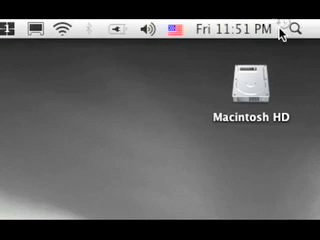
Step: Drop the Time Machine icon between the input source flag and the clock
{"action": "left_click_drag", "start_coordinate": [283, 33], "coordinate": [258, 37]}
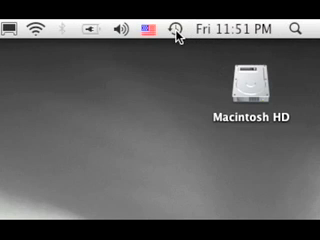